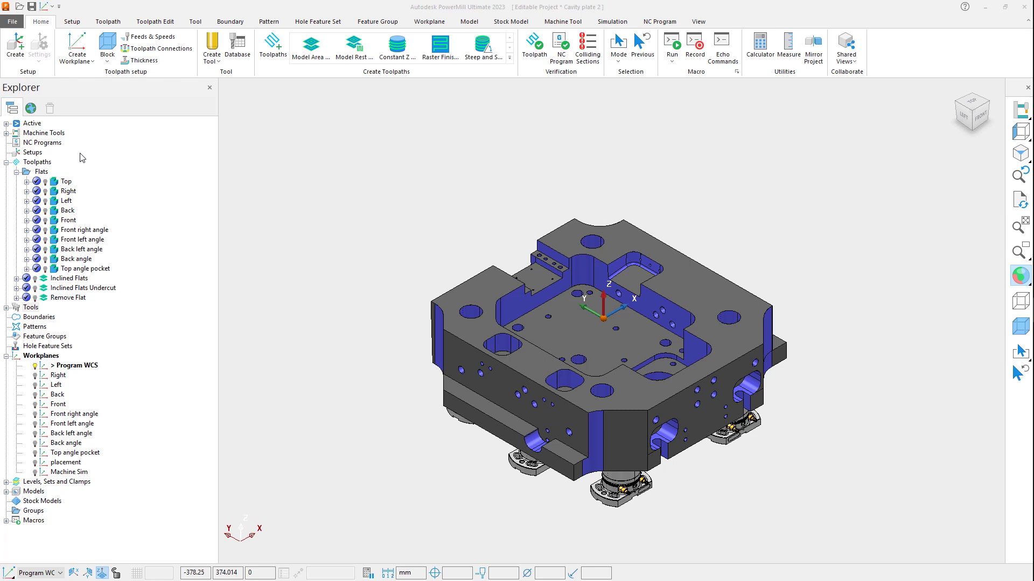
# Step: Activate the Top, Right, Left, Back, Front and angled Flats toolpaths in turn, ending on Top angle pocket
pyautogui.doubleClick(54, 183)
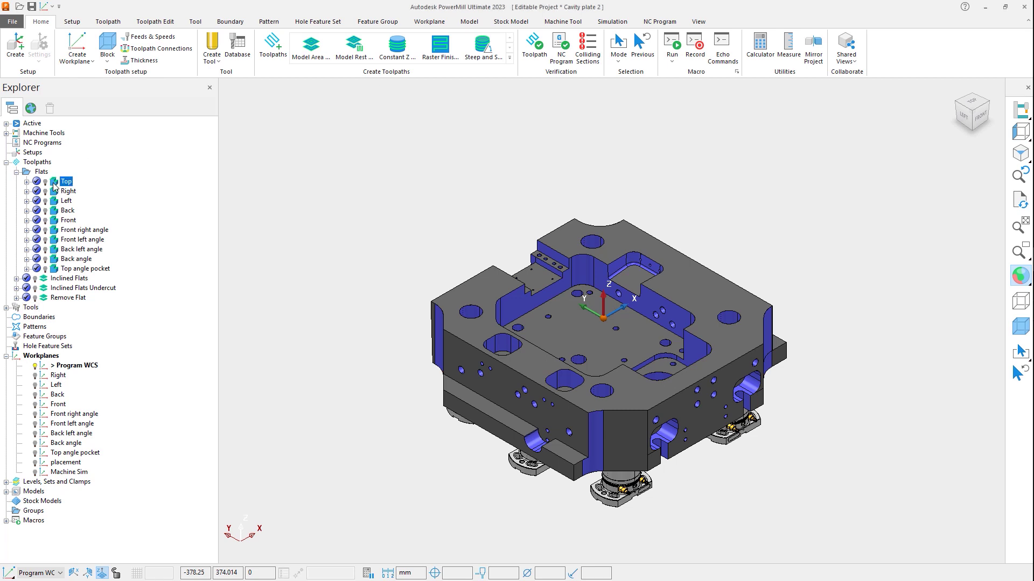
pyautogui.doubleClick(55, 192)
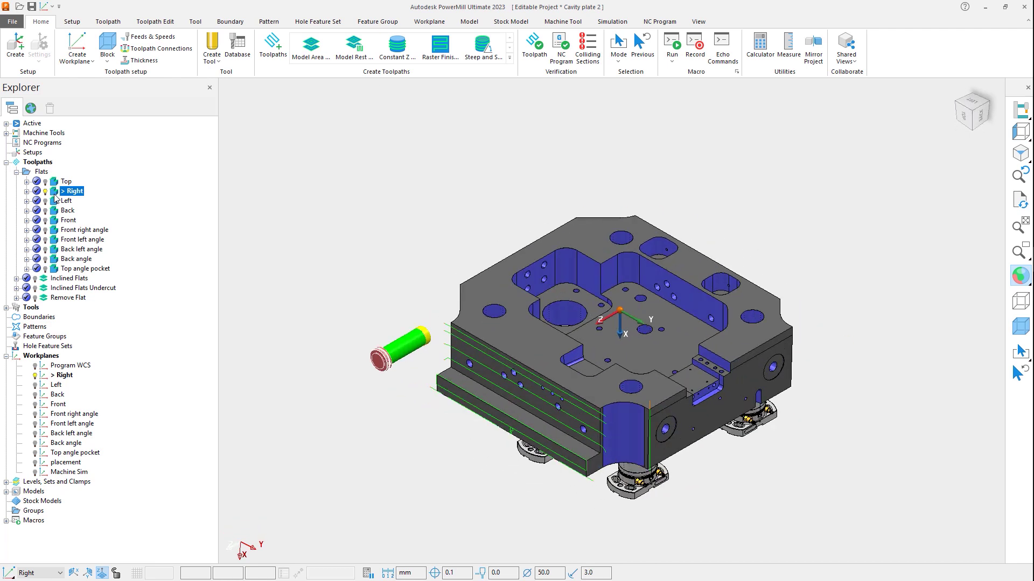
pyautogui.doubleClick(56, 201)
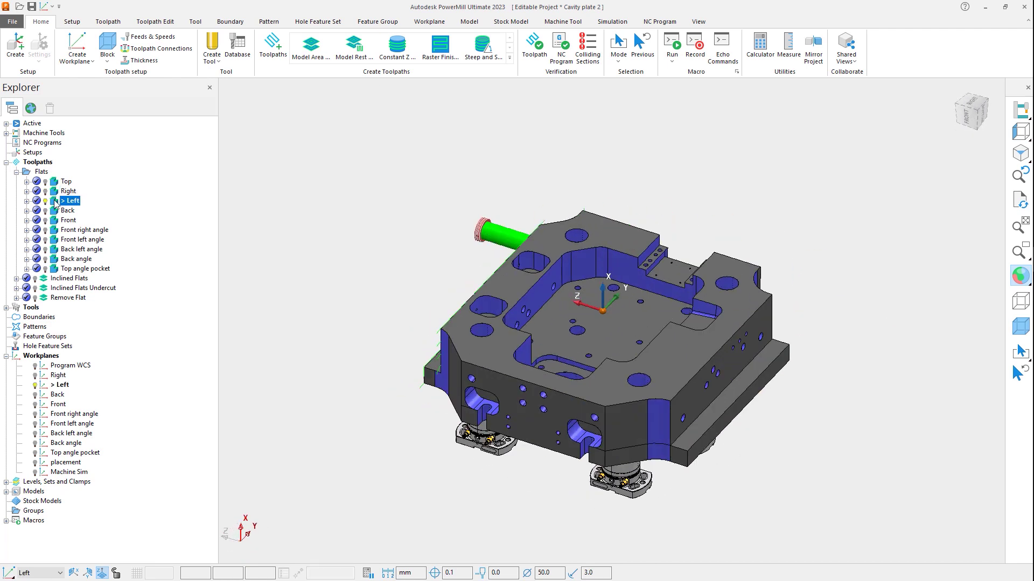
pyautogui.doubleClick(56, 212)
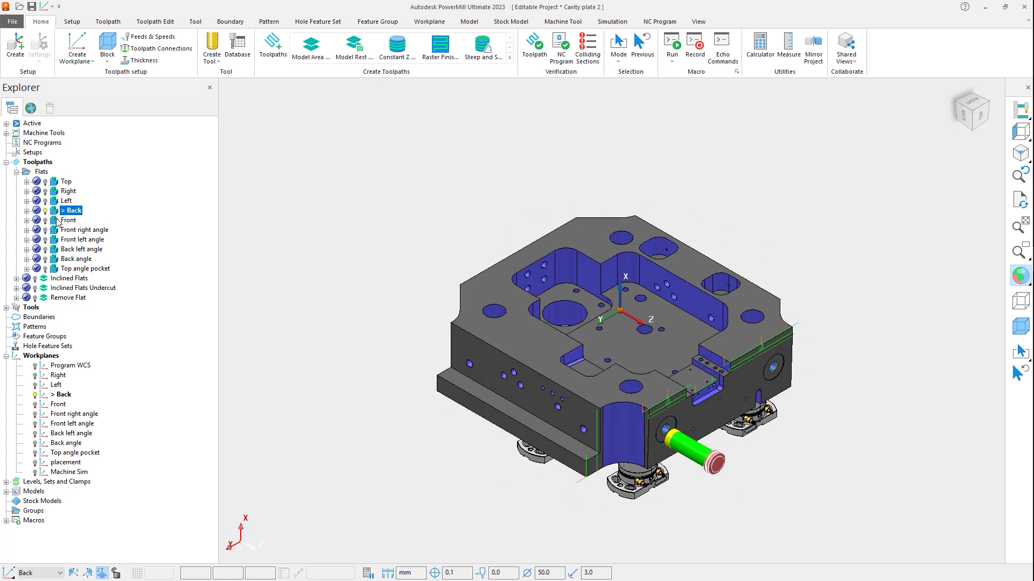
pyautogui.doubleClick(57, 220)
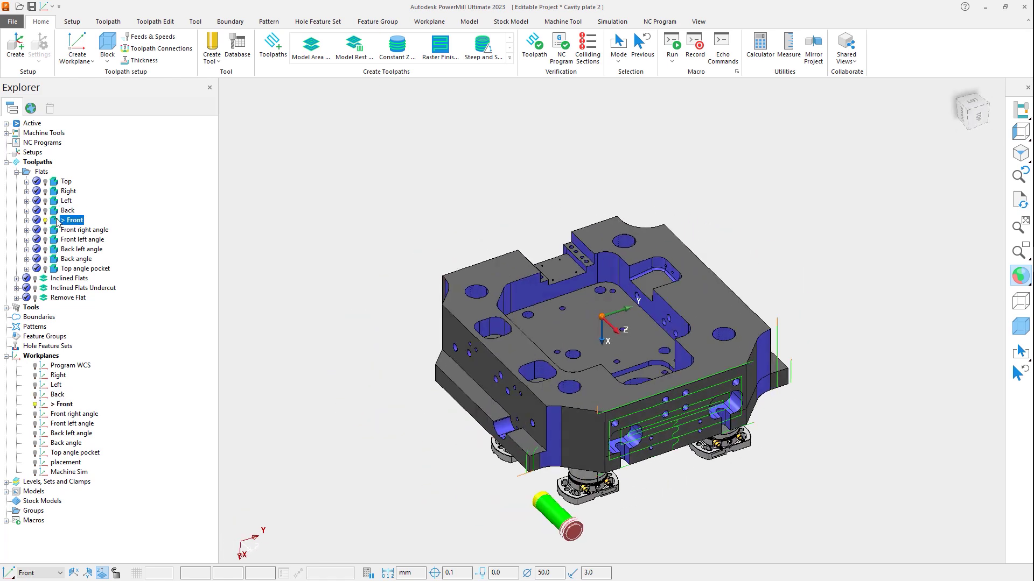
pyautogui.doubleClick(58, 231)
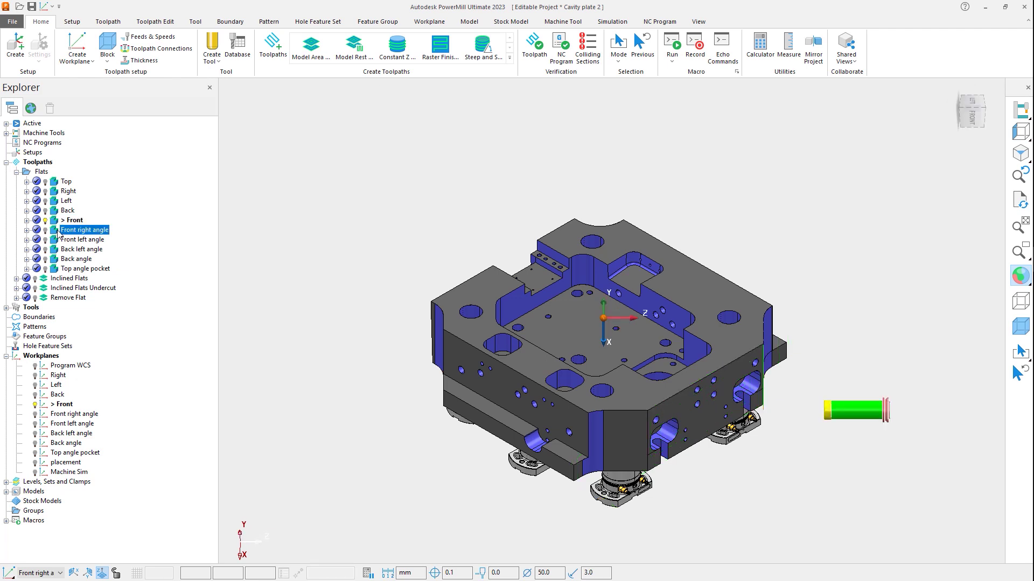
pyautogui.doubleClick(56, 241)
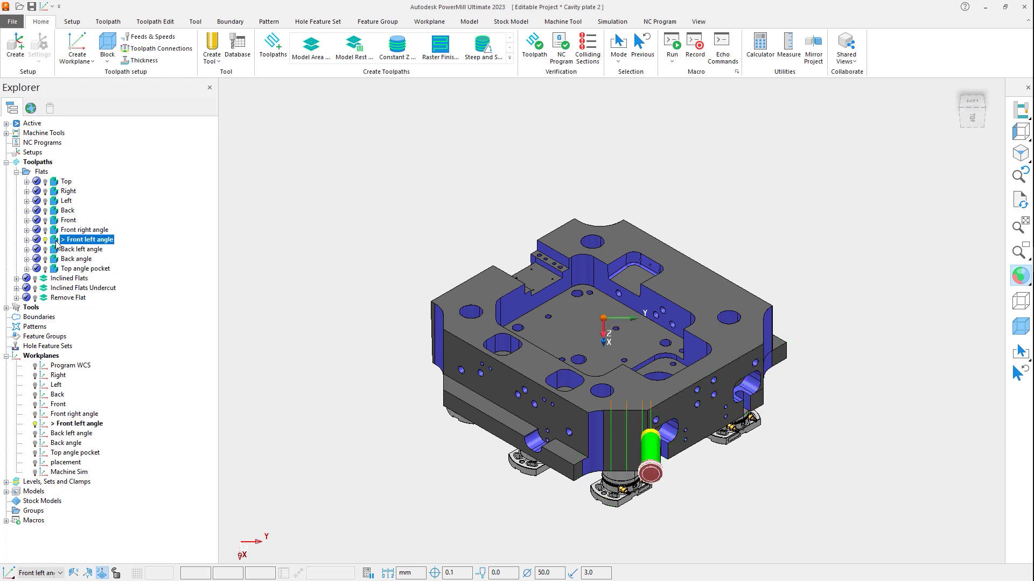
pyautogui.doubleClick(57, 251)
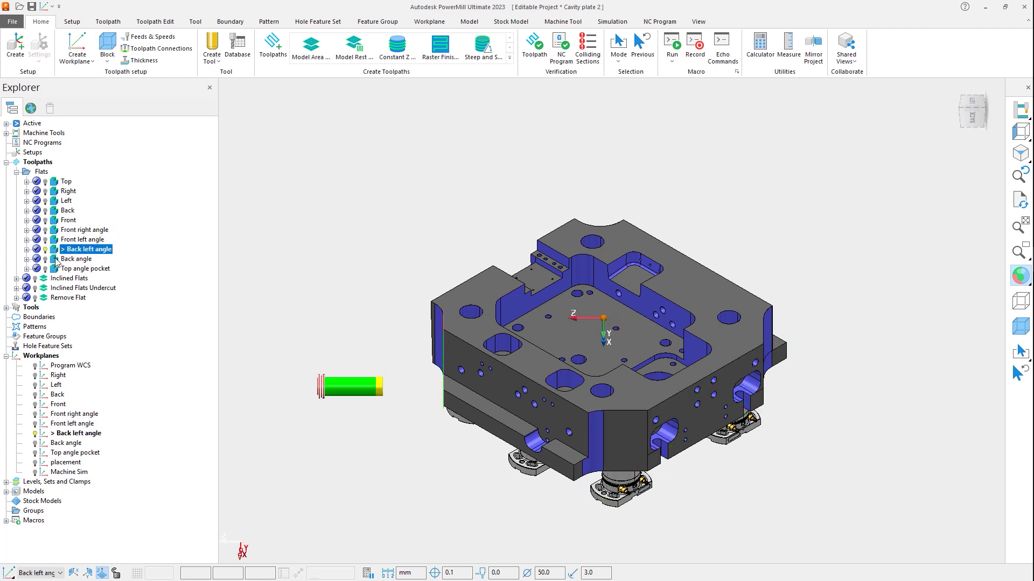
pyautogui.doubleClick(56, 260)
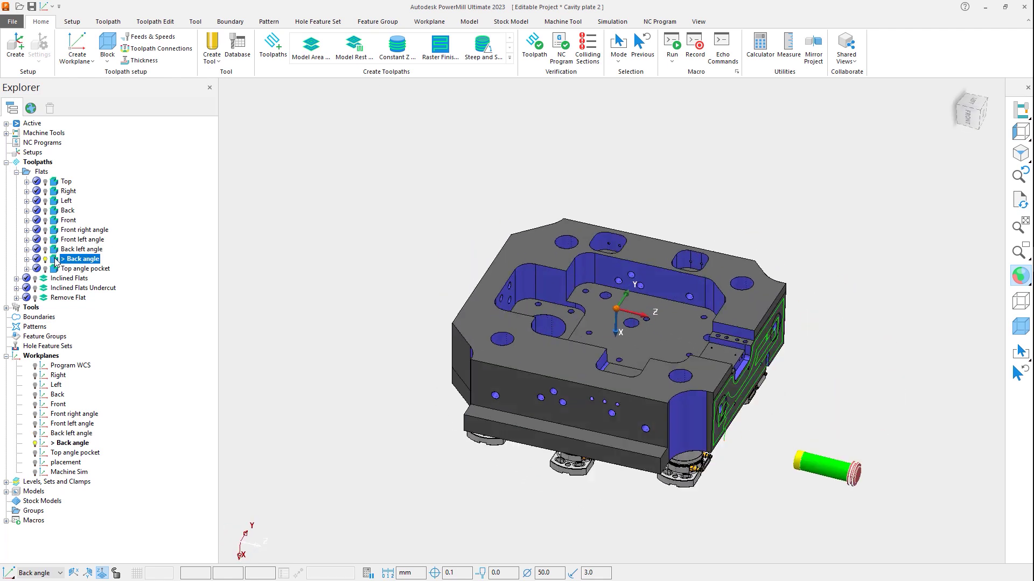
pyautogui.doubleClick(56, 269)
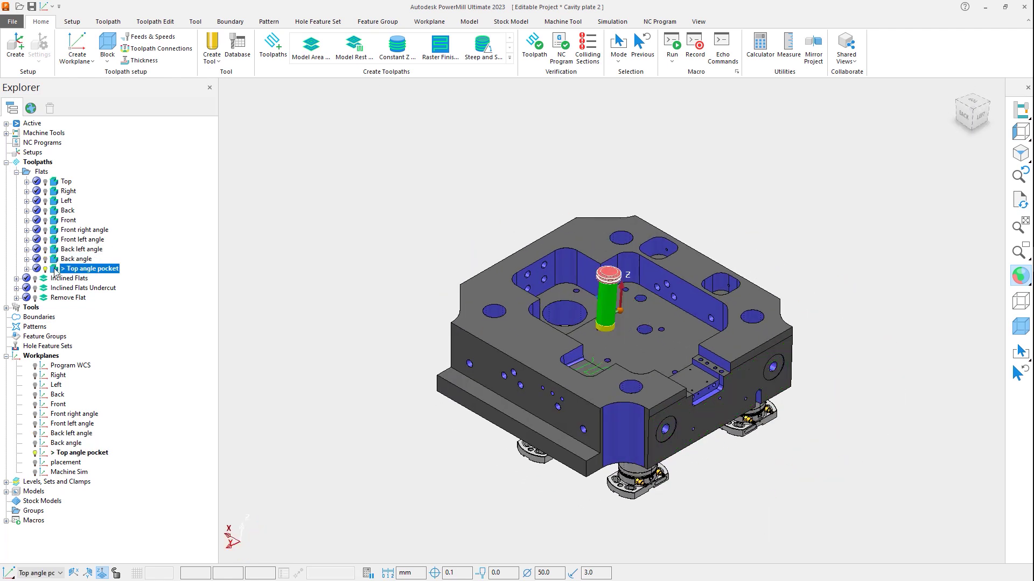
pyautogui.click(56, 269)
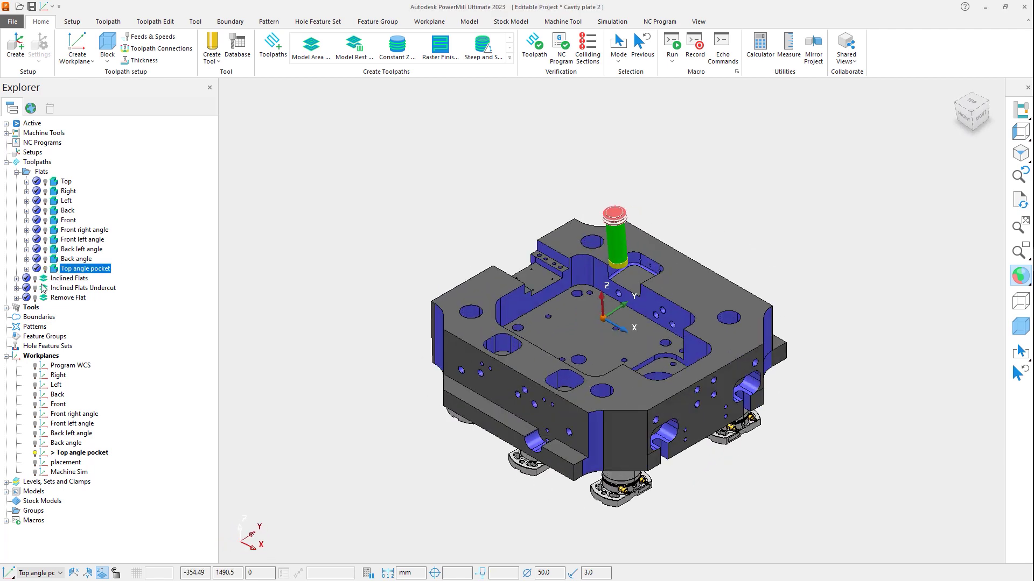
# Step: Activate the Inclined Flats toolpath and bring up its Inclined Flat Finishing settings
pyautogui.doubleClick(44, 280)
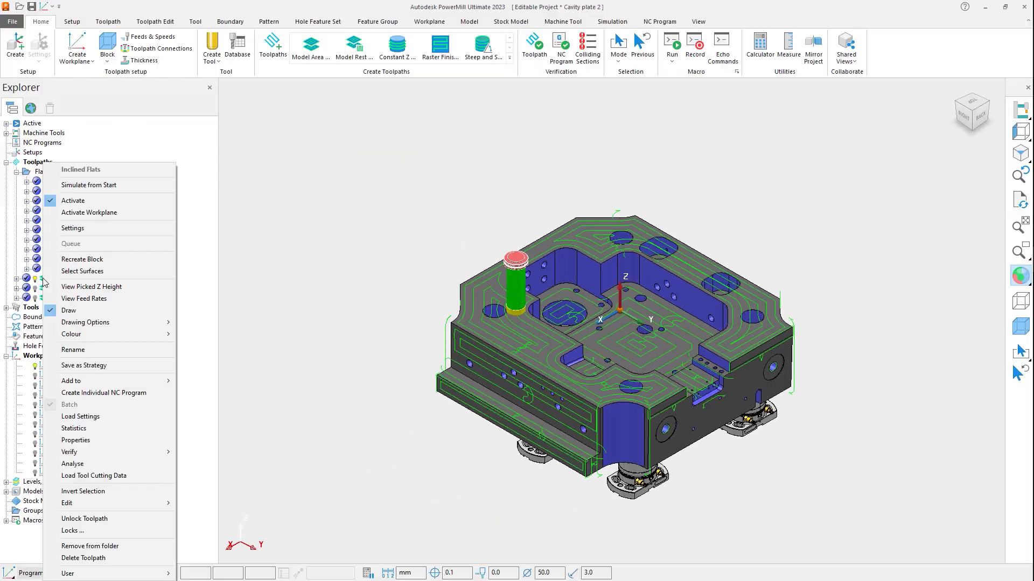
pyautogui.click(72, 228)
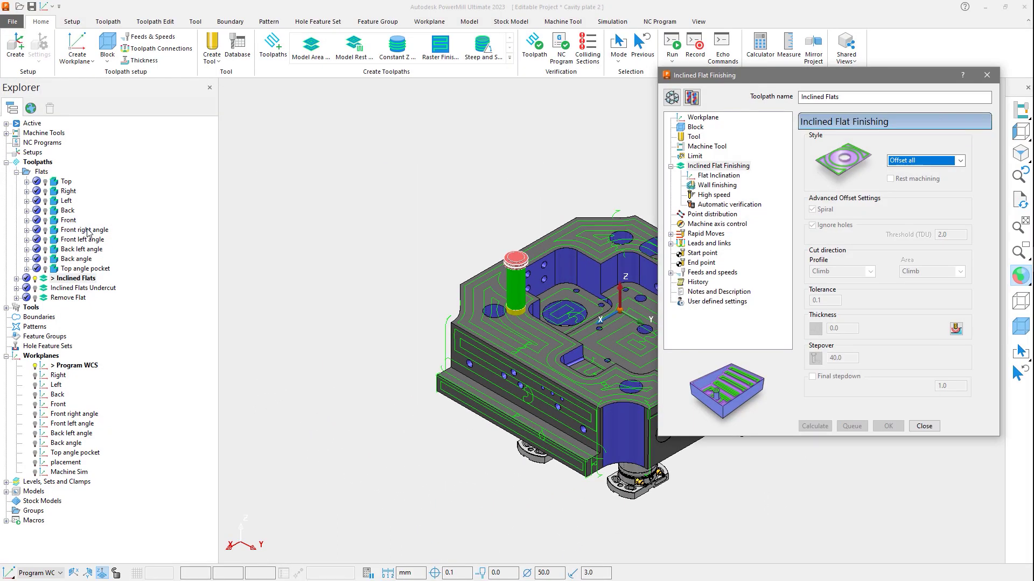
# Step: Make the Inclined Flats settings editable and keep Offset all as the finishing style
pyautogui.click(672, 99)
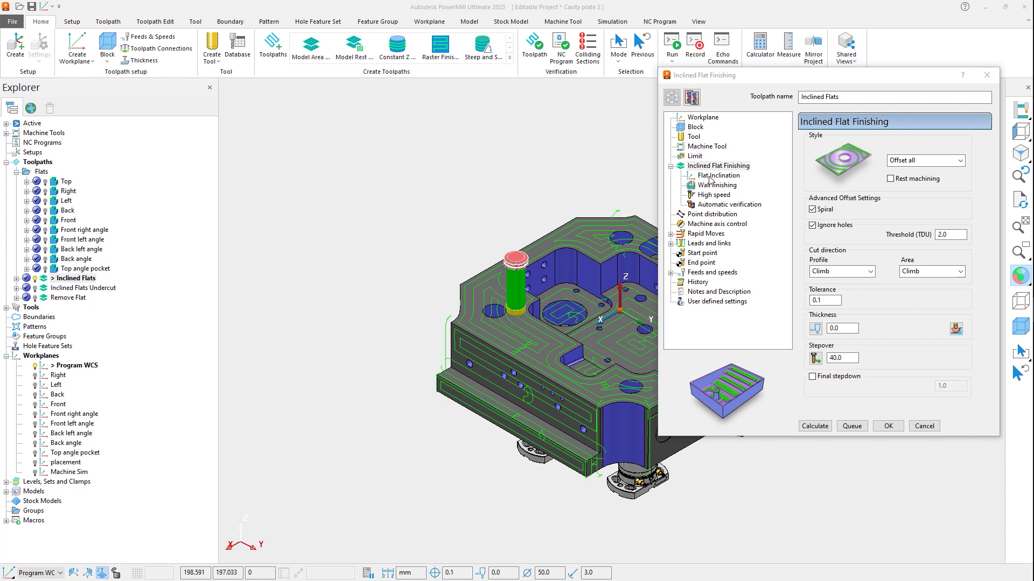
pyautogui.click(961, 161)
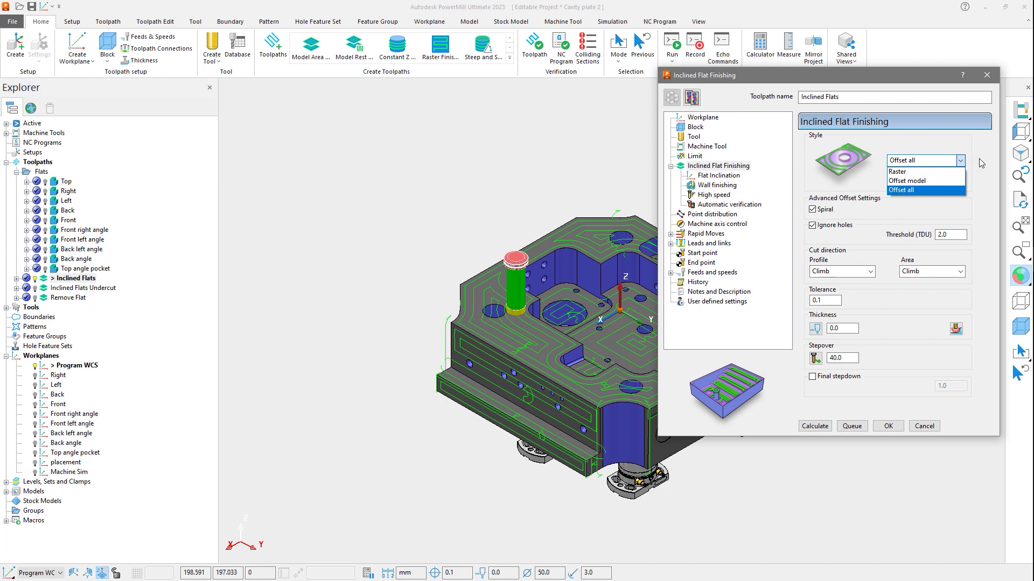
pyautogui.click(981, 163)
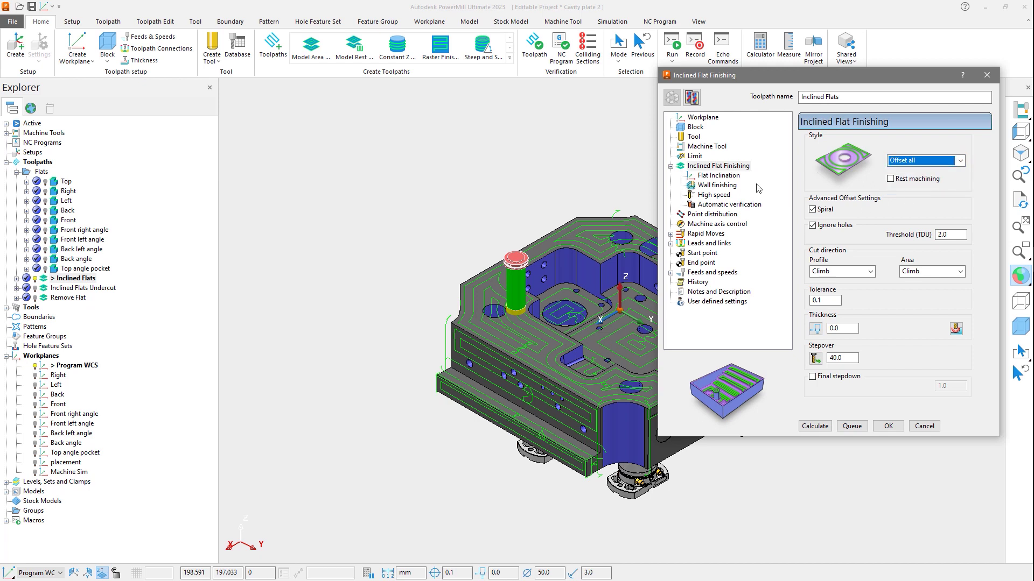
# Step: Check the Flat Inclination page: Machine Inclined Flats stays on, 0 to 90 degree angles, then cancel
pyautogui.click(733, 178)
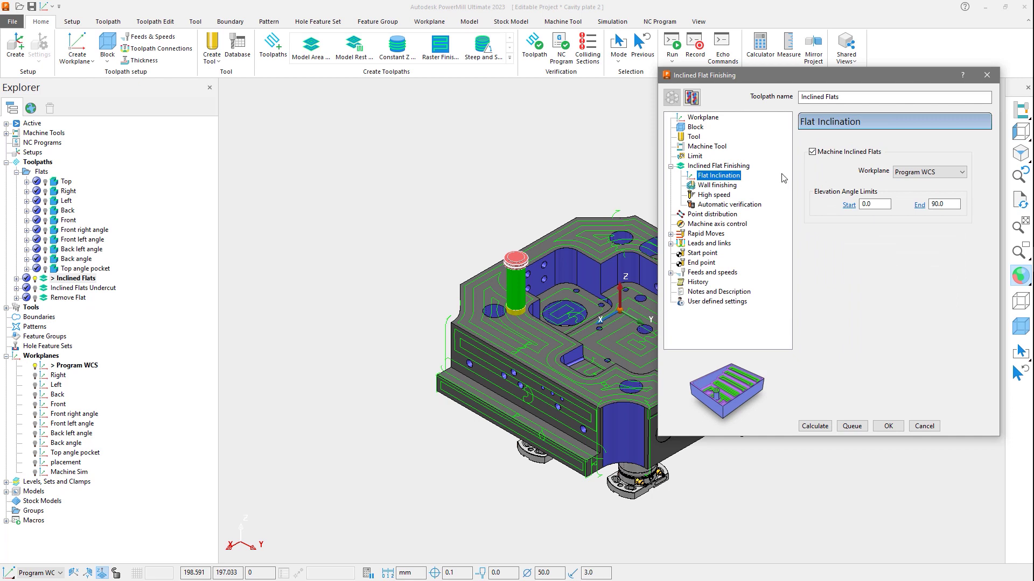
pyautogui.click(812, 152)
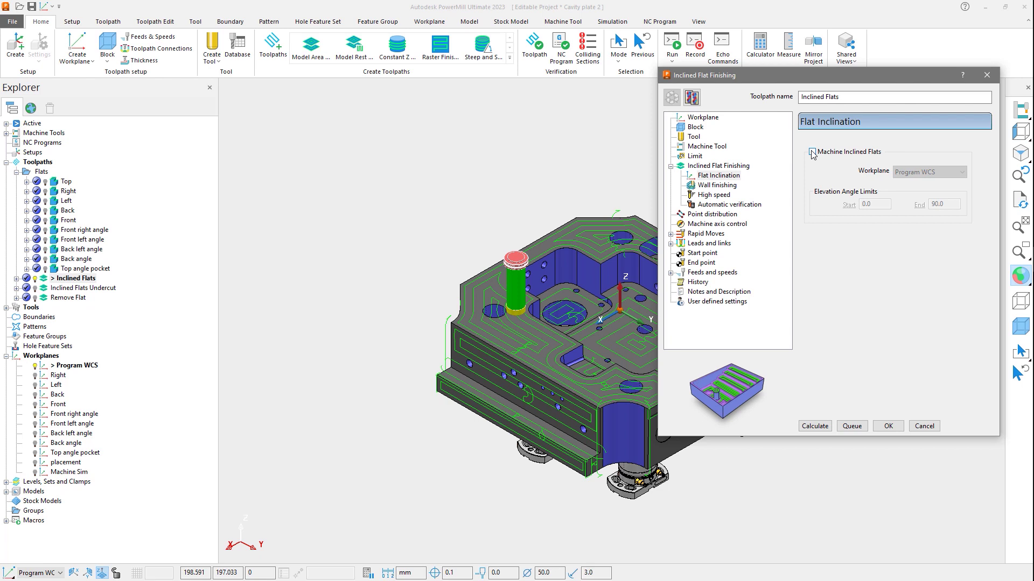
pyautogui.click(812, 152)
pyautogui.click(865, 205)
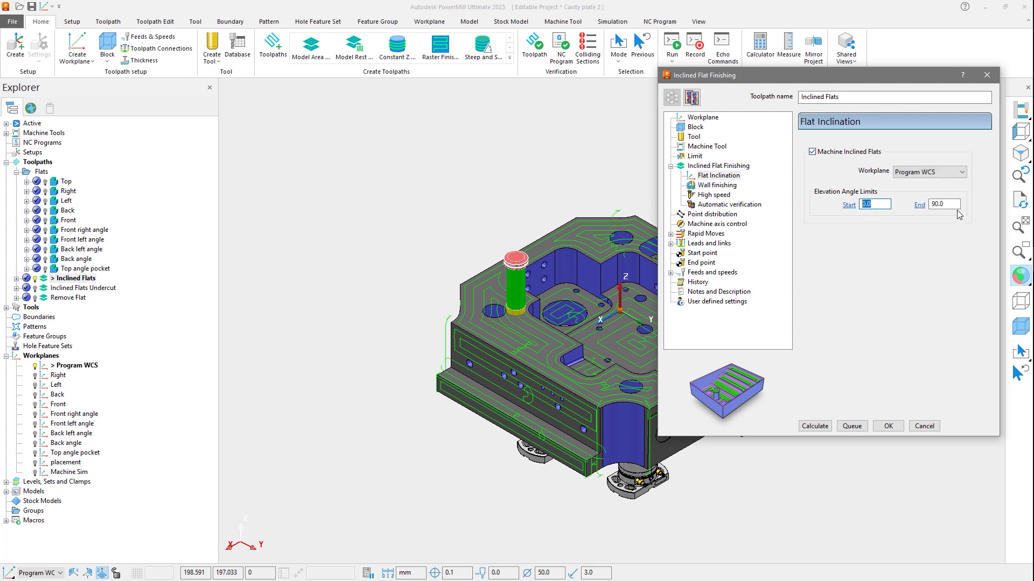
pyautogui.click(937, 205)
pyautogui.click(924, 426)
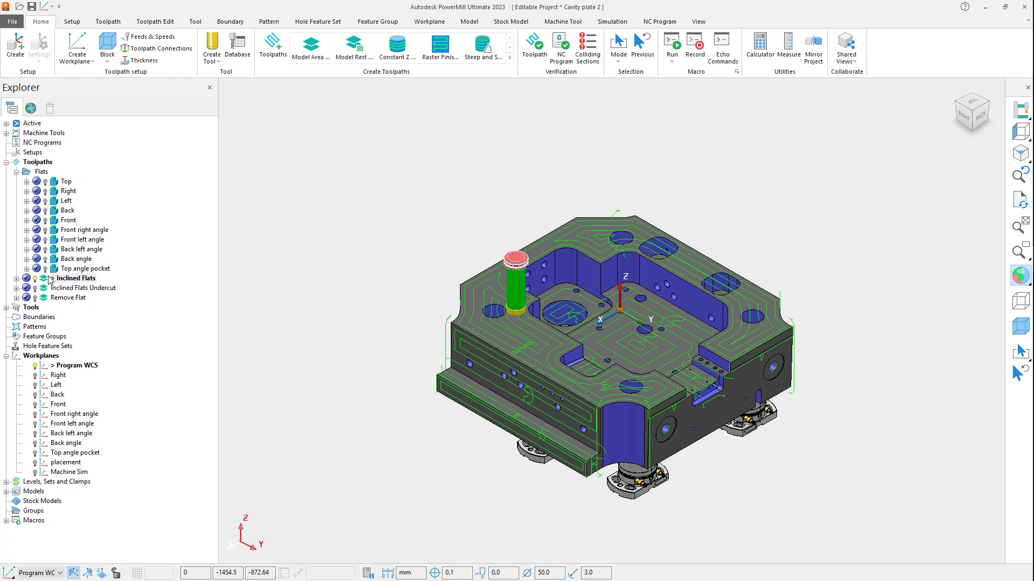
# Step: Switch from Inclined Flats to Inclined Flats Undercut and confirm its 0 to 120 degree inclination limits
pyautogui.doubleClick(48, 277)
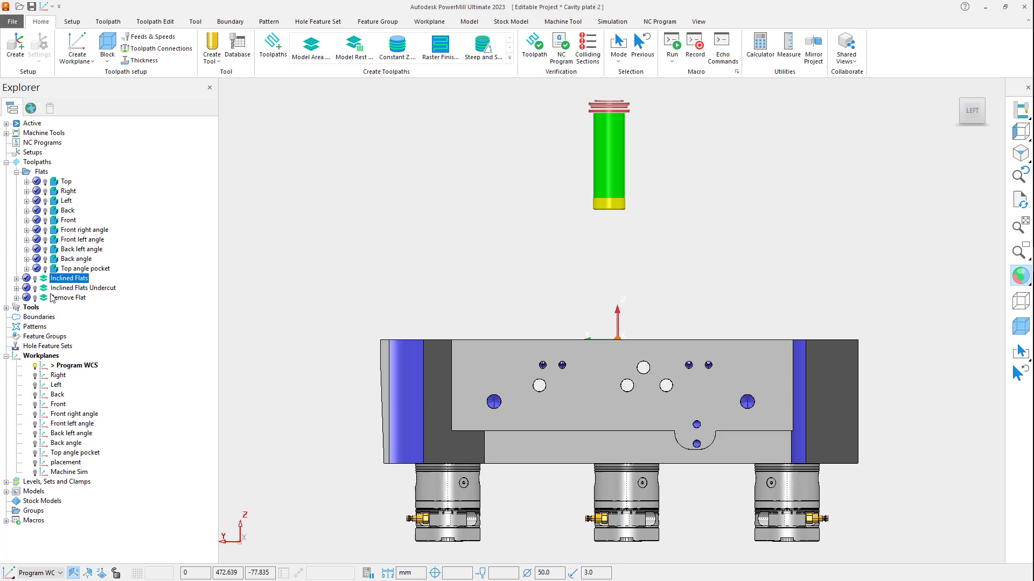
pyautogui.doubleClick(47, 290)
pyautogui.rightClick(46, 289)
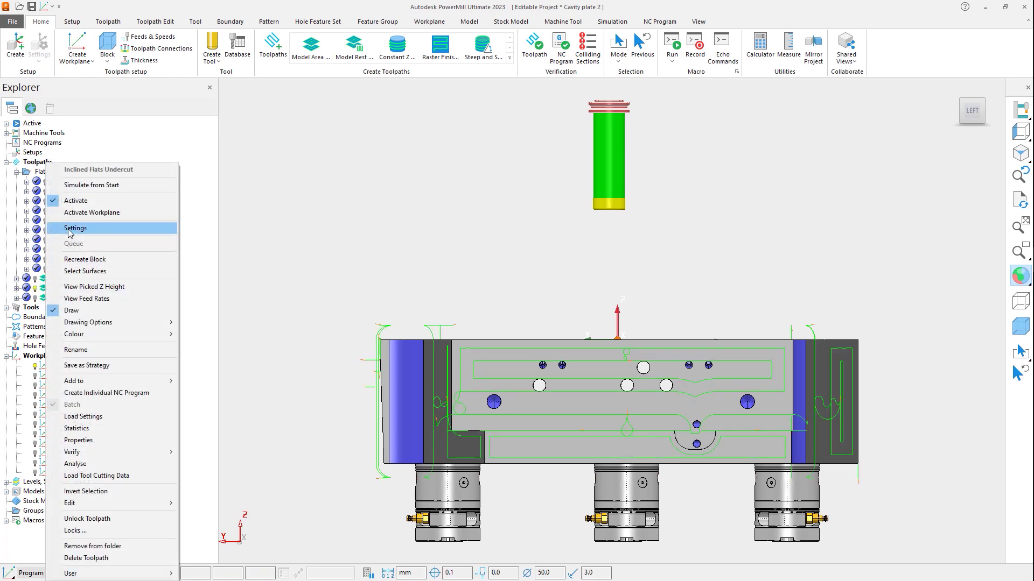
pyautogui.click(70, 230)
pyautogui.click(711, 176)
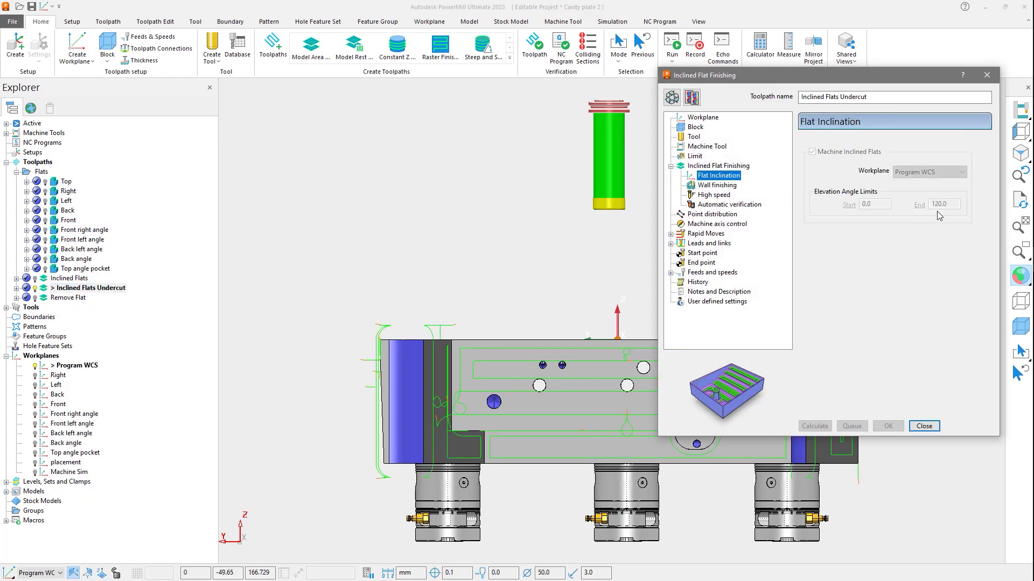
pyautogui.click(923, 426)
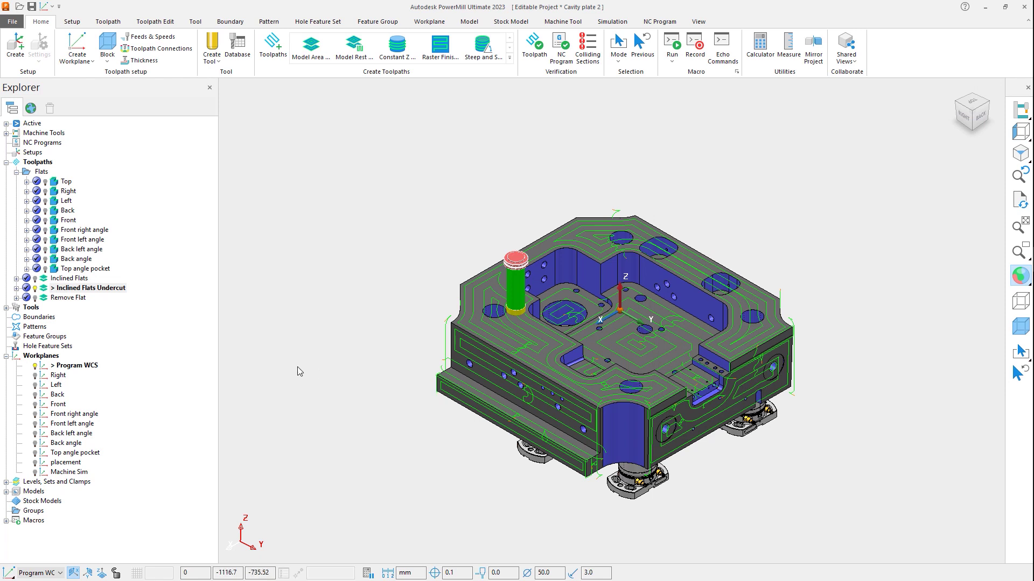
# Step: Activate Remove Flat and review its component thickness collision sets without changing anything
pyautogui.click(41, 300)
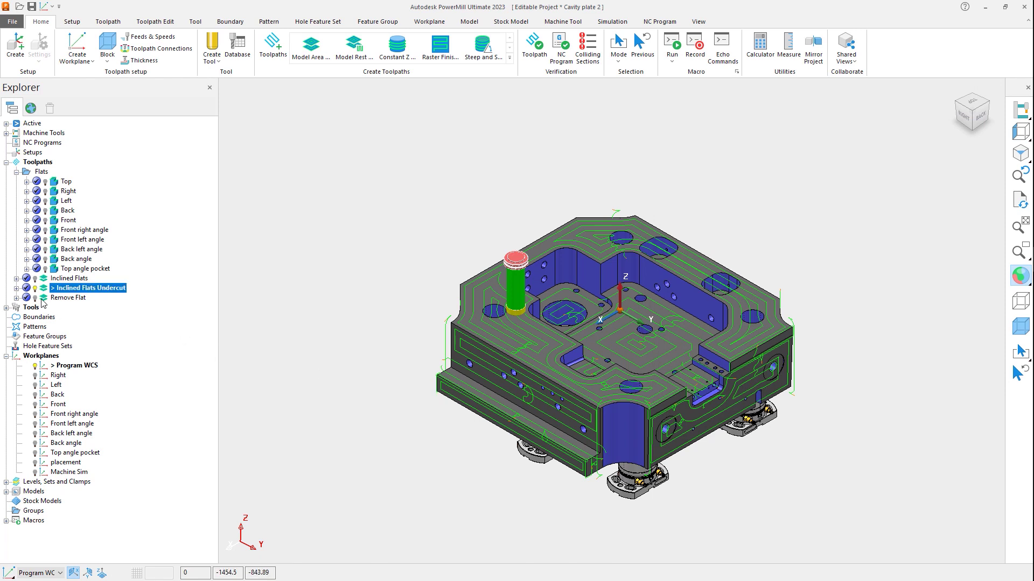
pyautogui.doubleClick(42, 299)
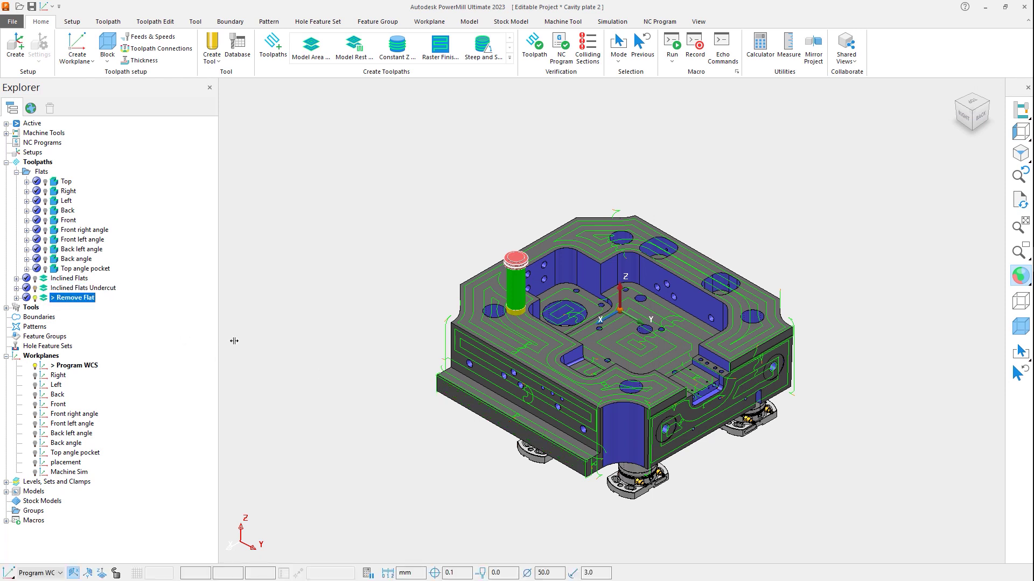
pyautogui.click(457, 400)
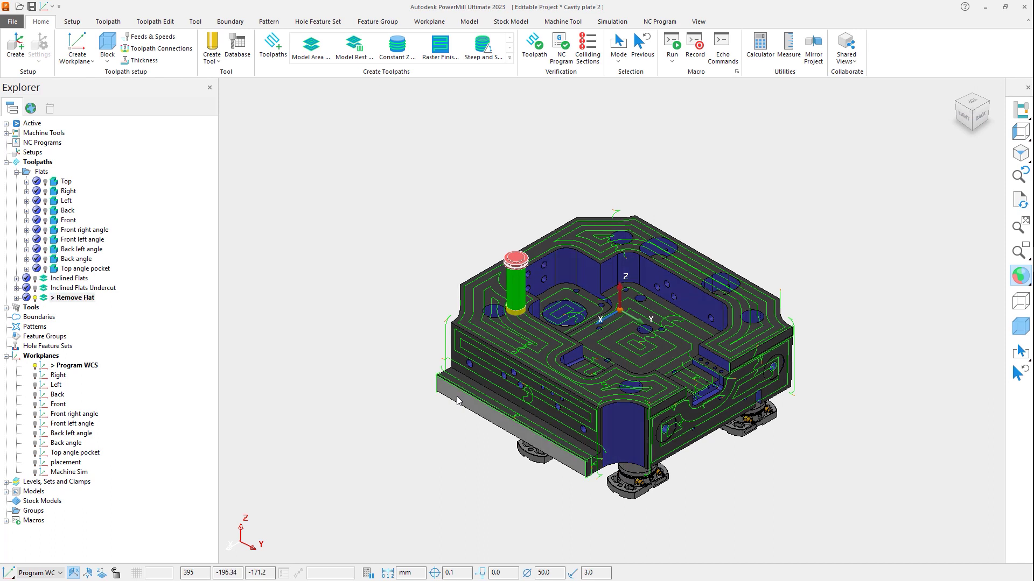
pyautogui.rightClick(46, 299)
pyautogui.click(74, 231)
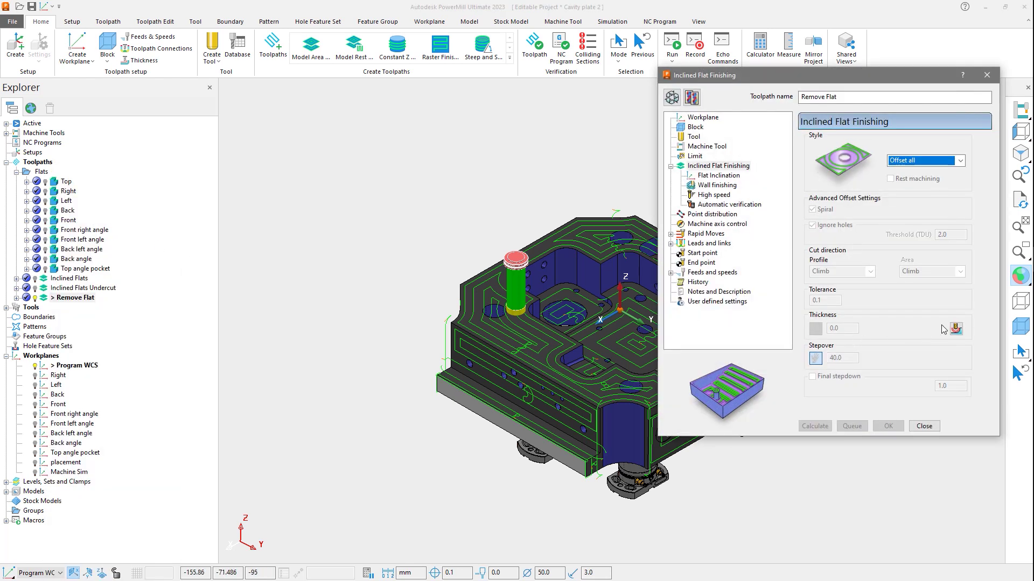
pyautogui.click(955, 329)
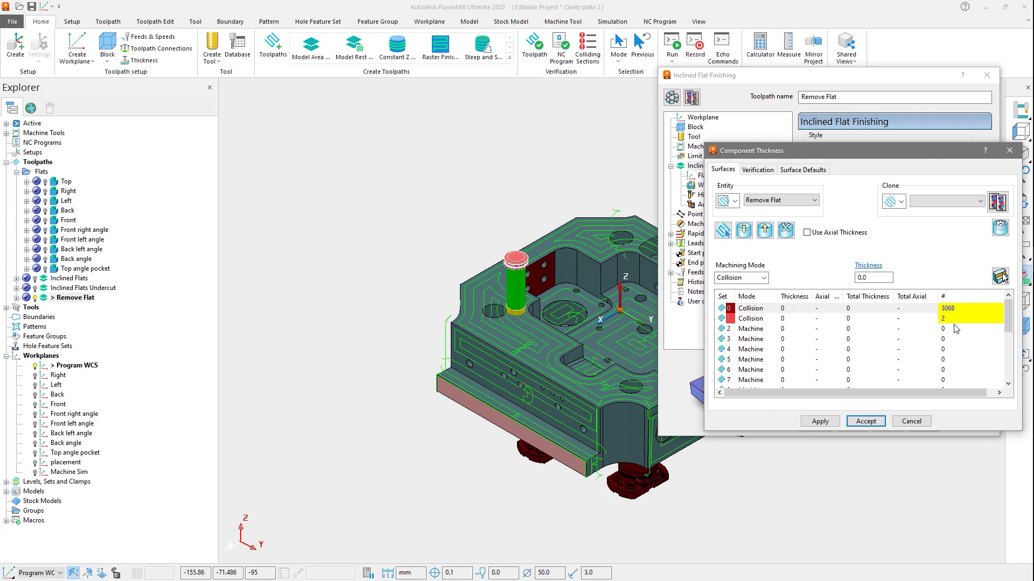
pyautogui.click(911, 421)
pyautogui.click(924, 427)
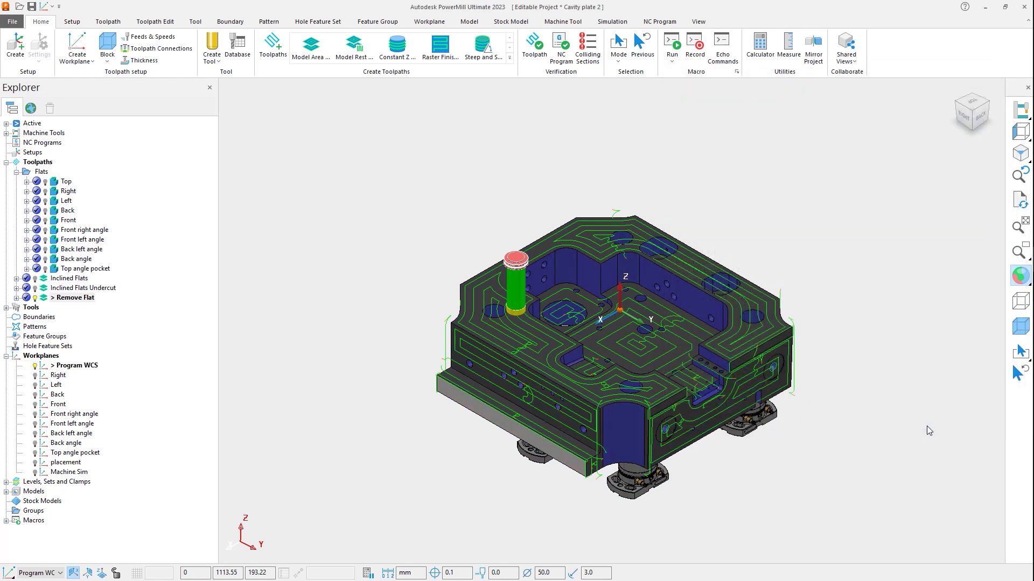